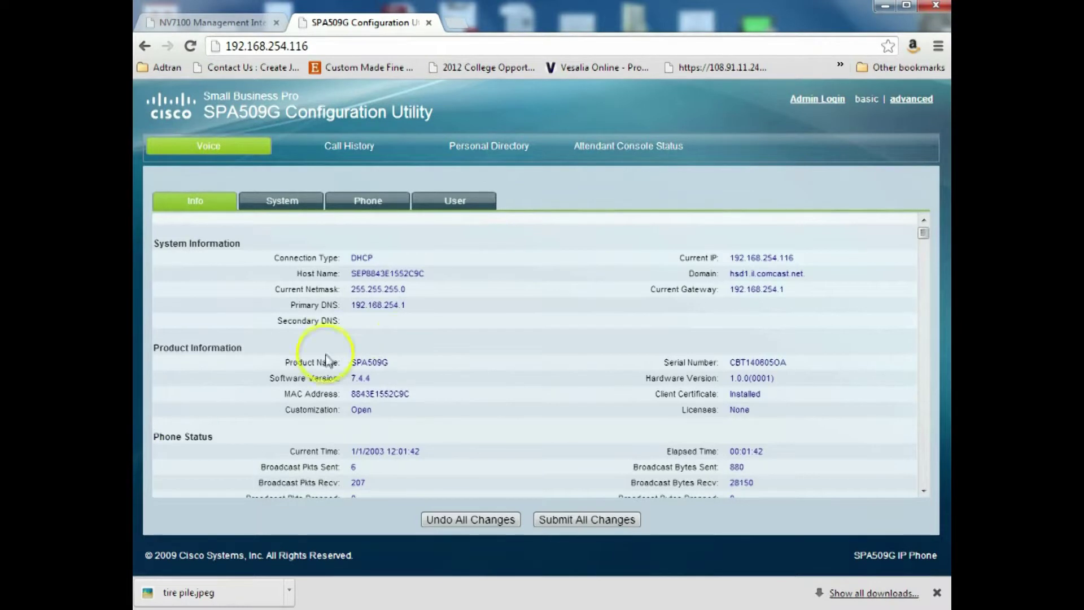
Log in as admin, switch to the advanced view, and open the Attendant Console settings.
click(837, 101)
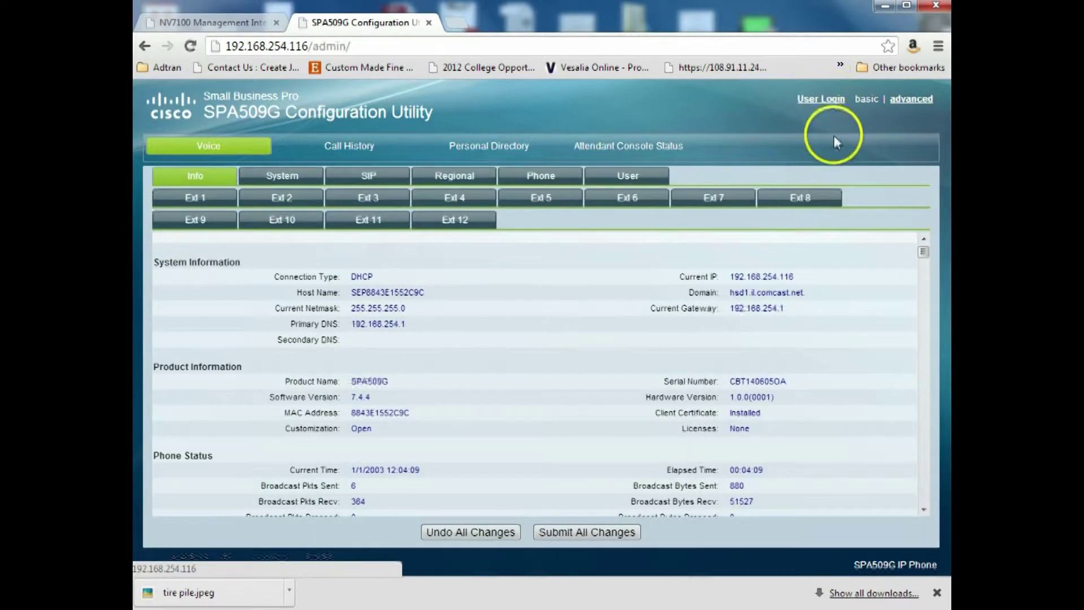
click(923, 106)
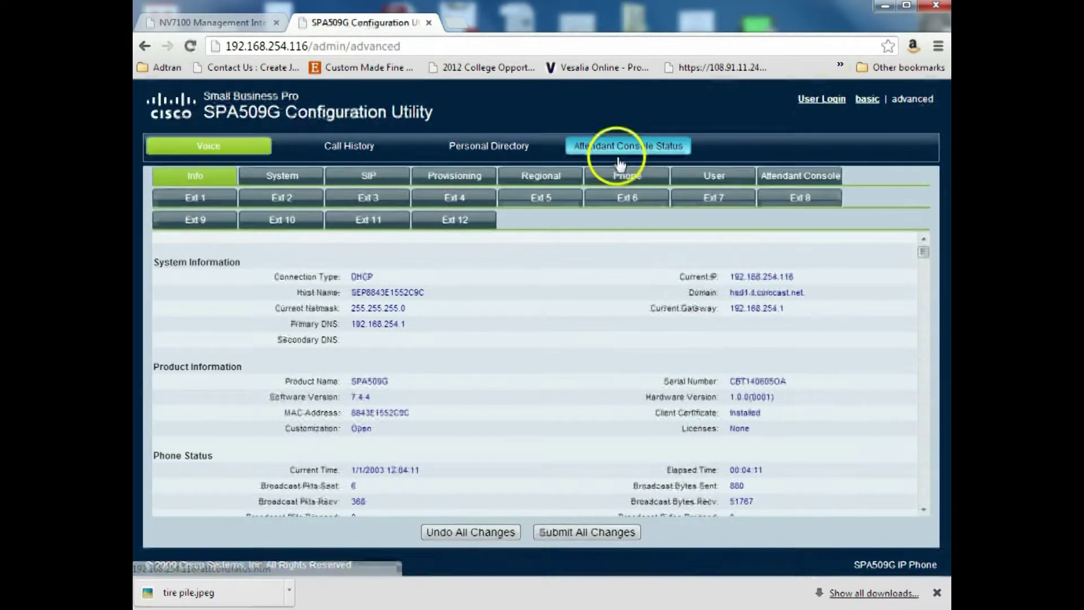
click(796, 180)
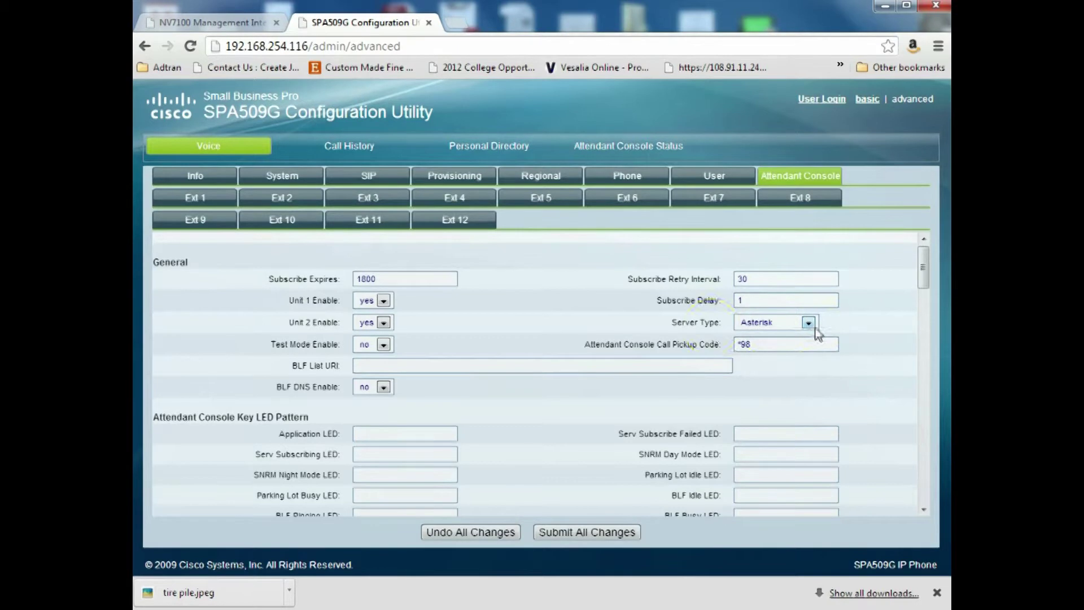
click(594, 214)
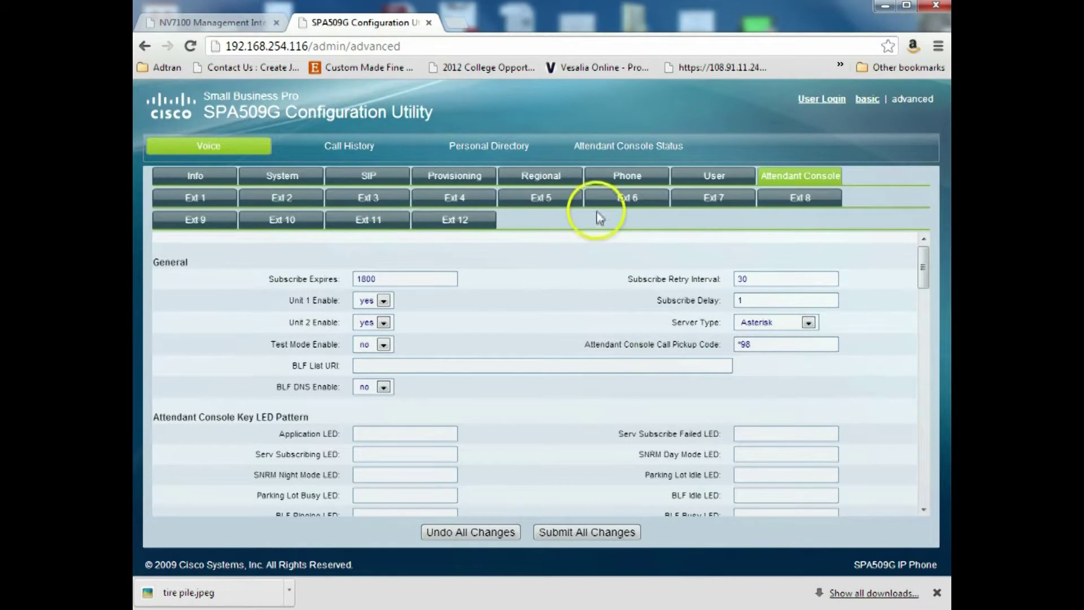
Review Ext 1's proxy 192.168.254.254 and registration settings (Register yes, Register Expires 3600).
click(195, 203)
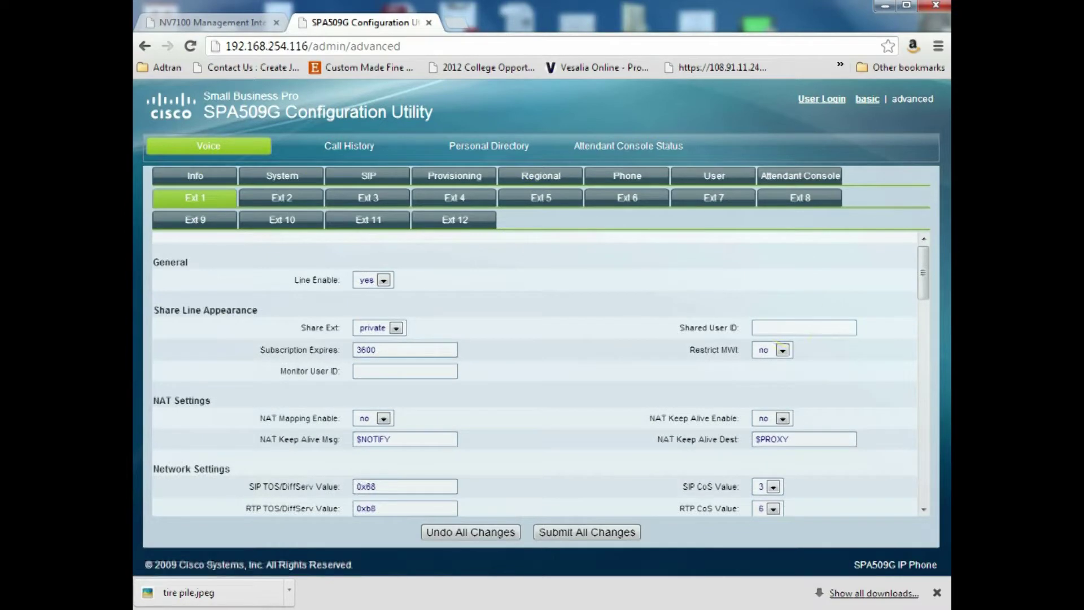
drag(922, 273, 915, 406)
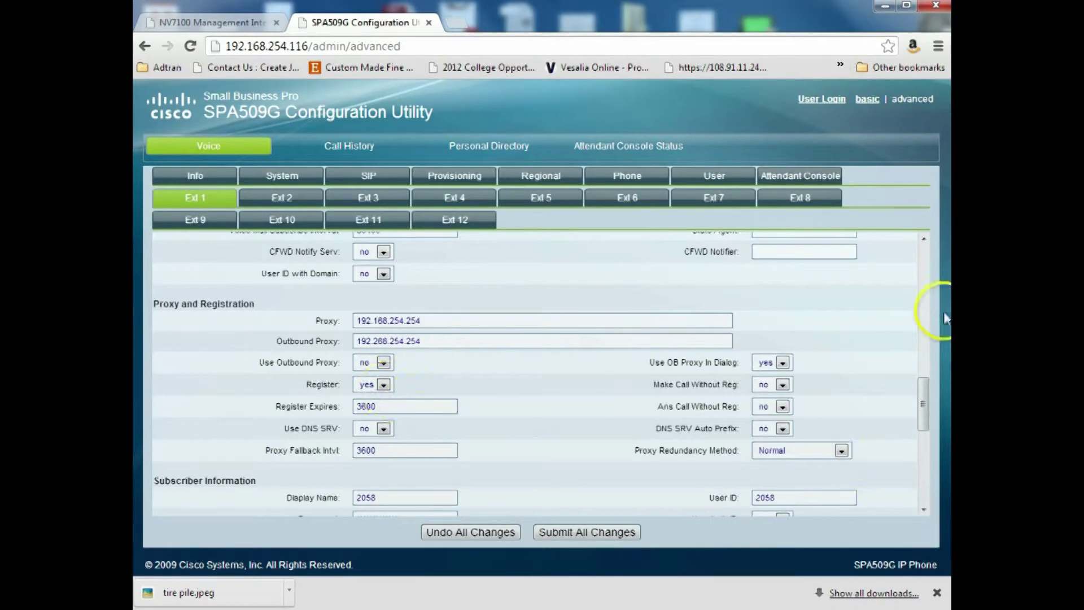
drag(918, 412, 921, 438)
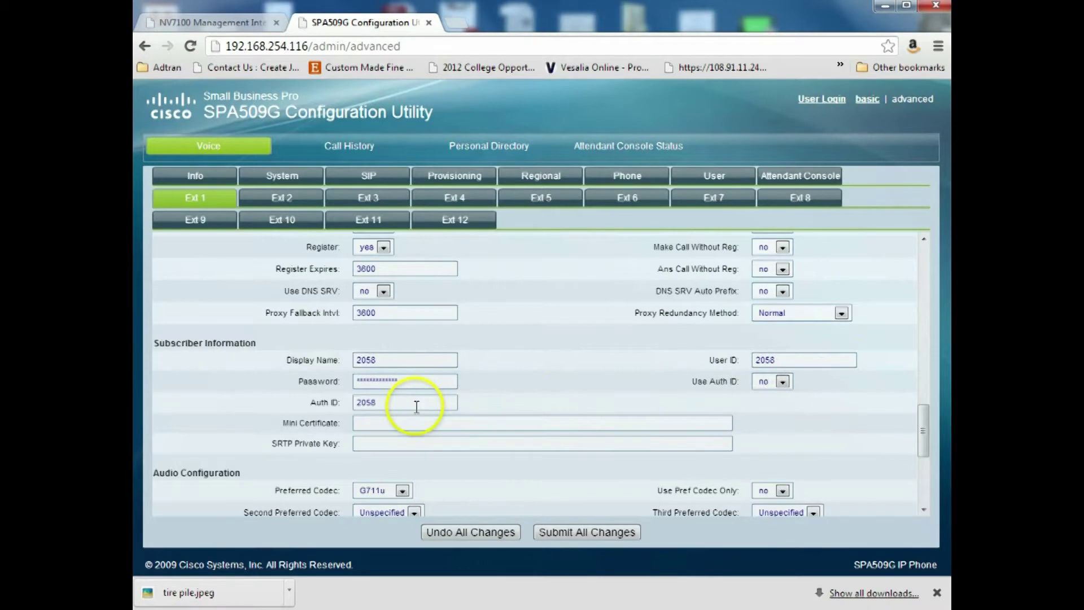
click(921, 429)
drag(921, 429, 924, 271)
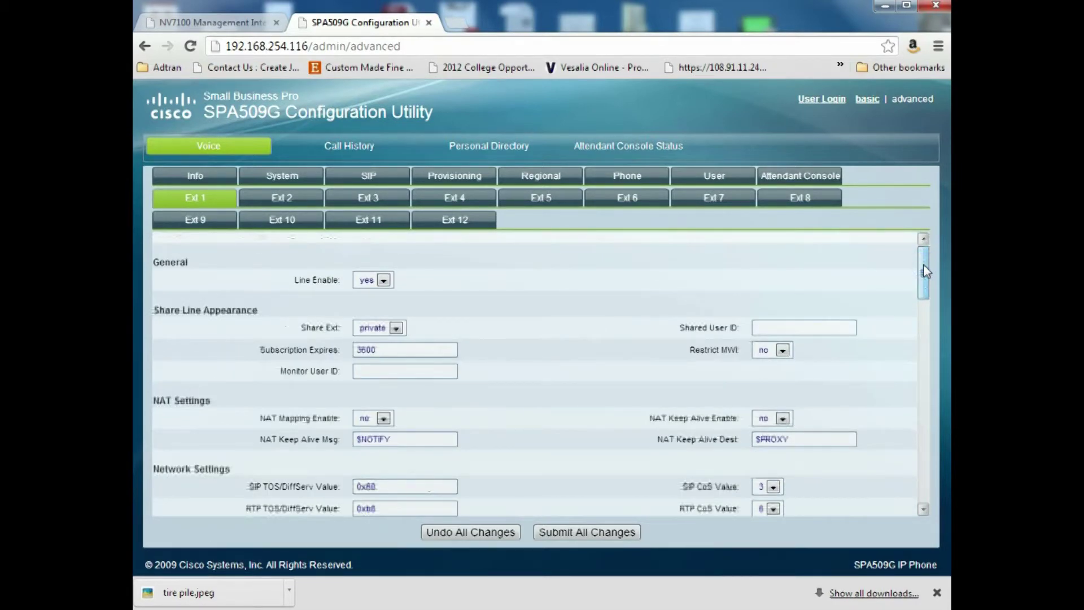
click(644, 212)
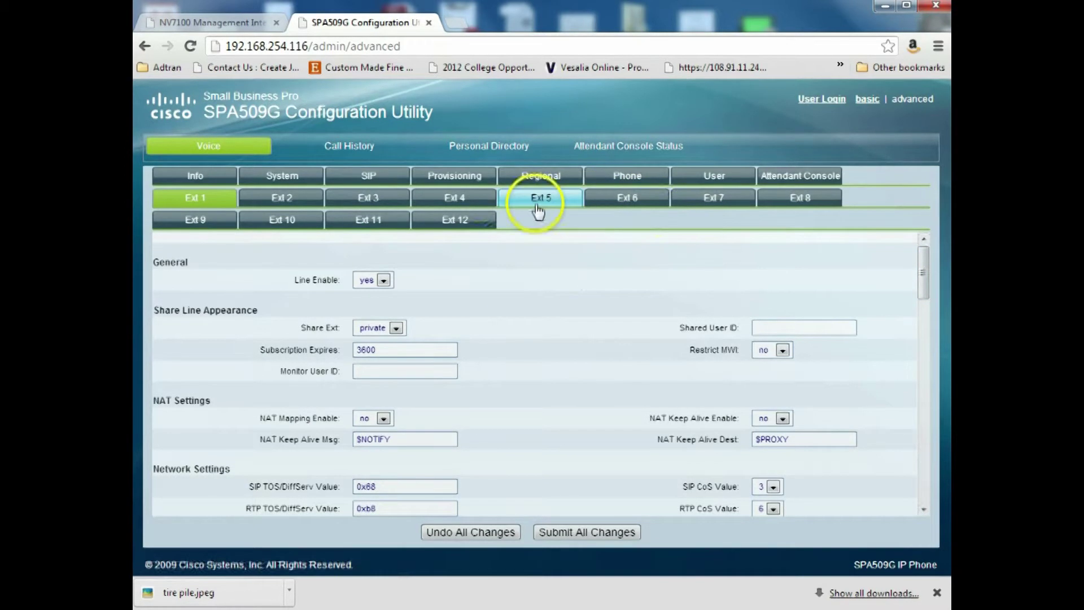
click(641, 176)
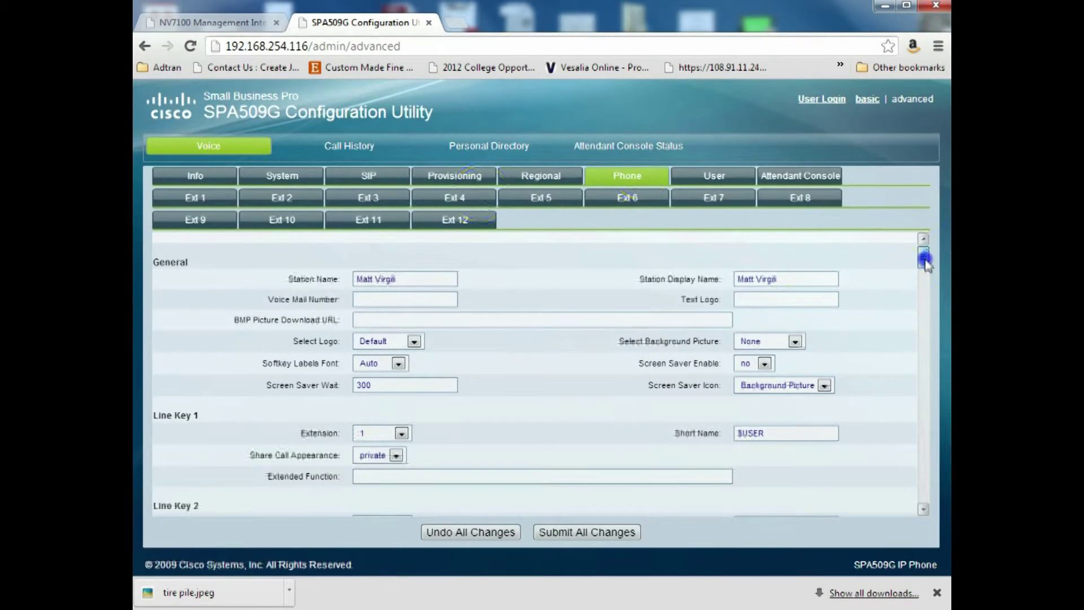
drag(922, 255, 921, 267)
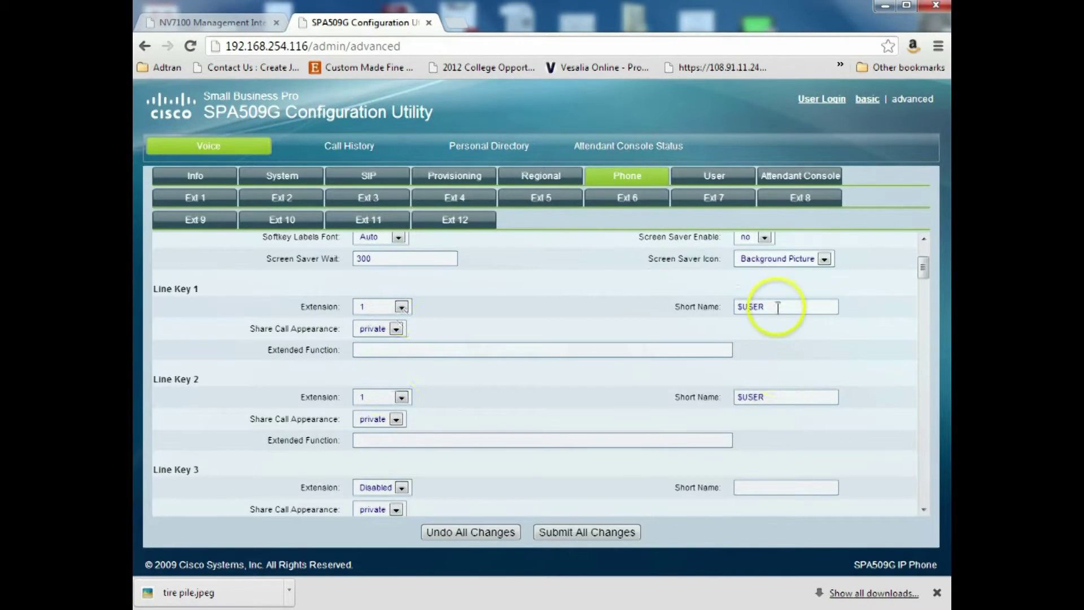
drag(923, 273, 922, 298)
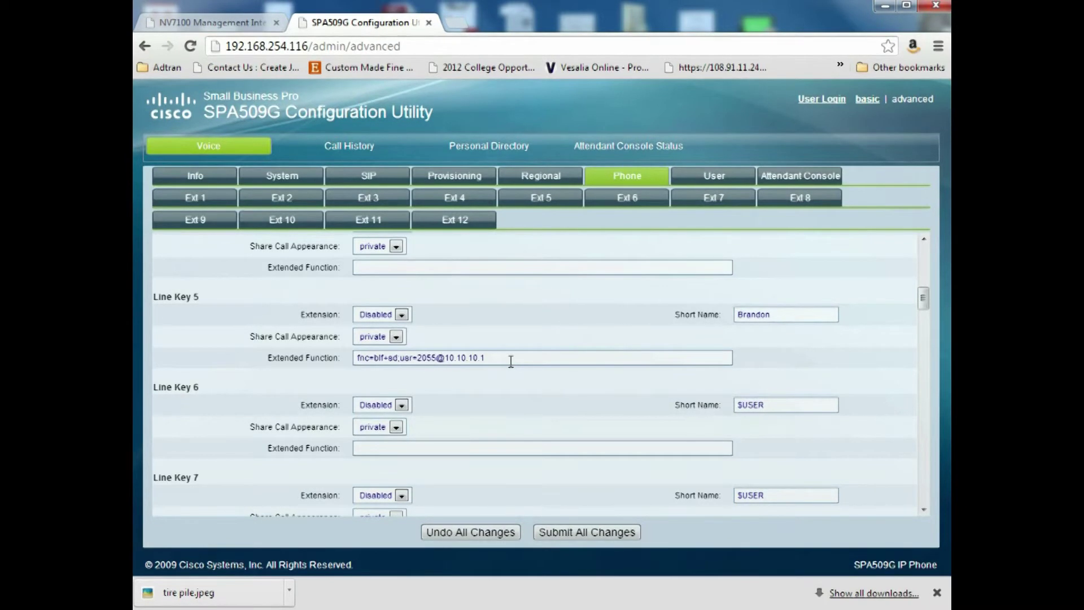
In NetVanta, start a new user account at extension 2059 and enter the user's first and last name.
click(212, 23)
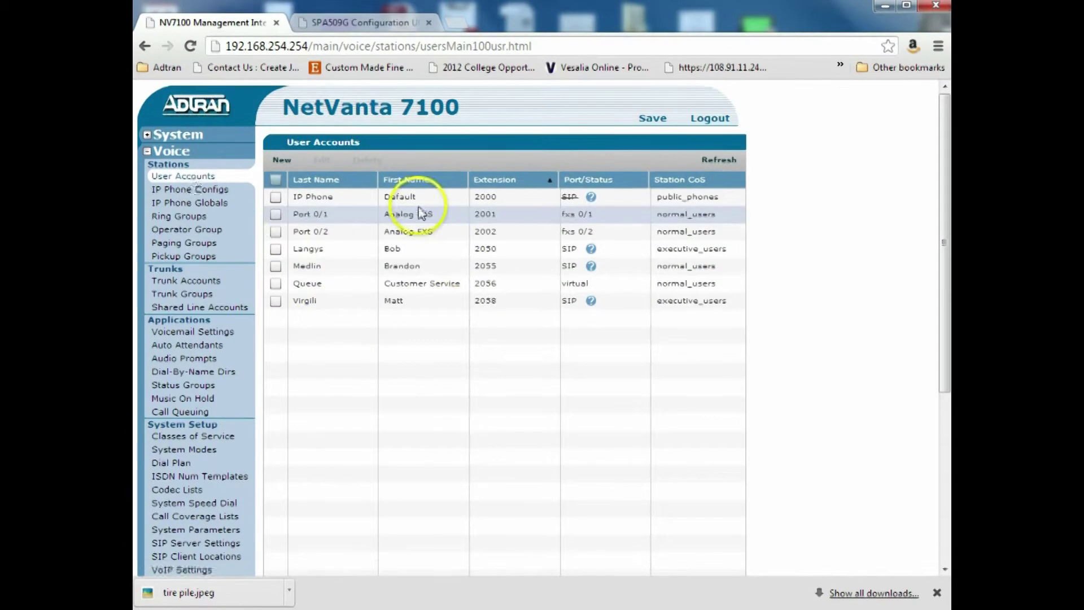
click(279, 162)
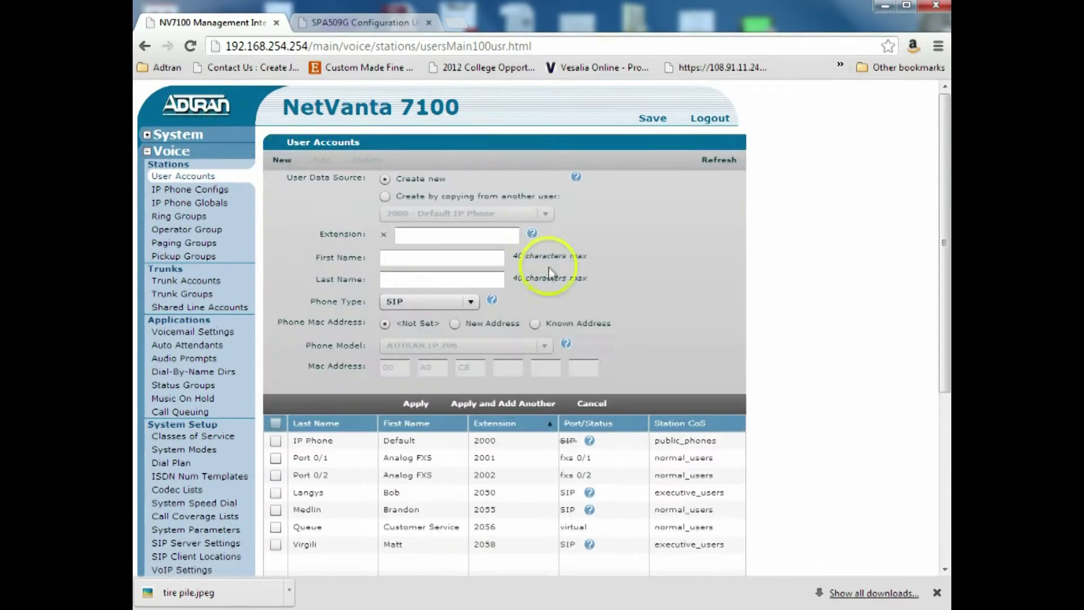
click(422, 233)
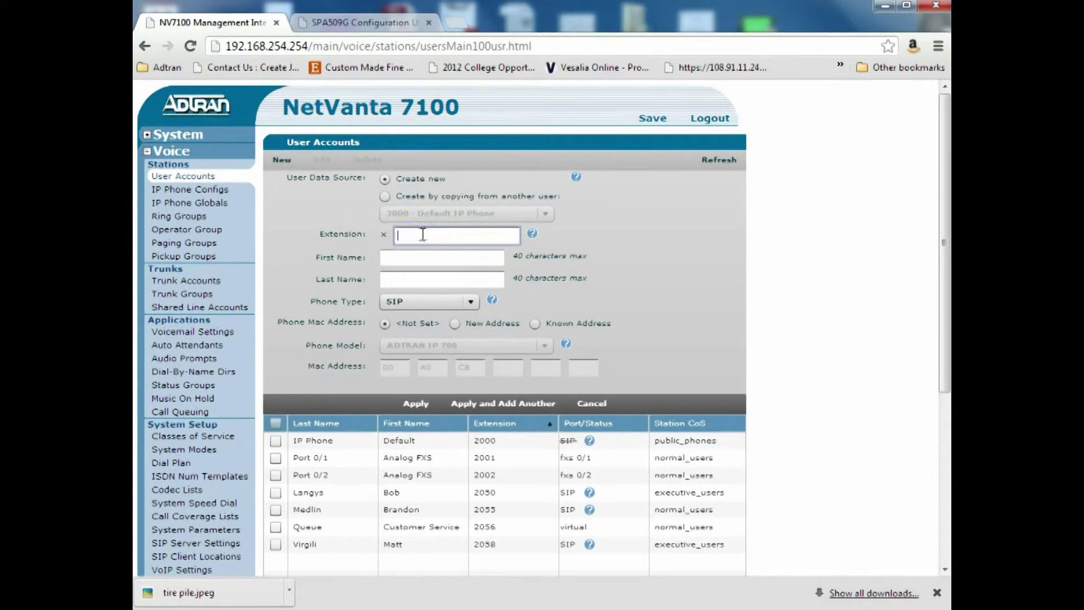
text(55)
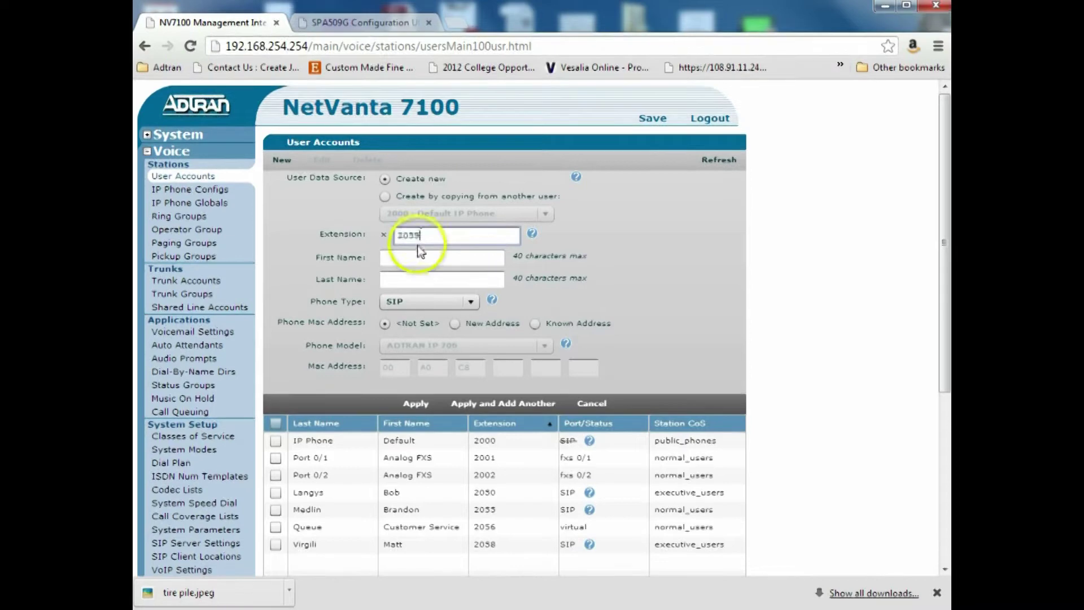
click(414, 257)
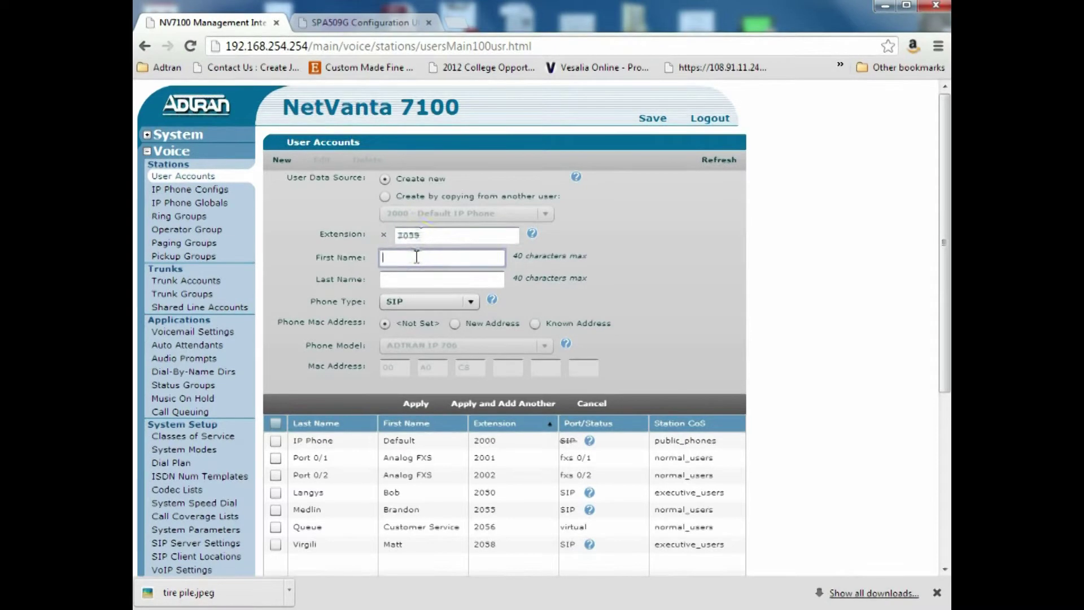
text(To)
text(Miswiki)
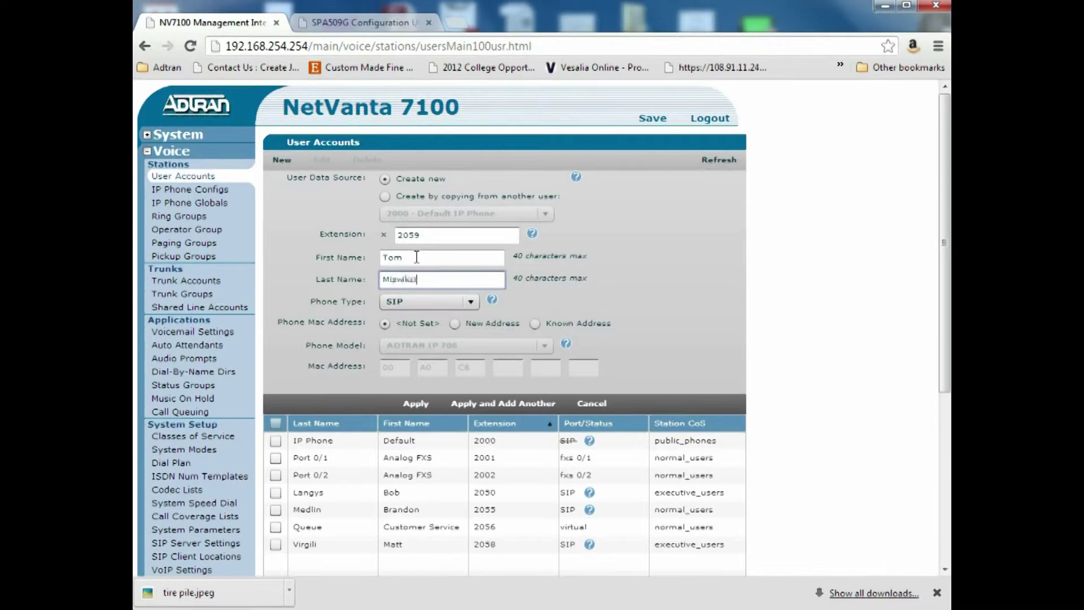
click(399, 276)
Save the new account, reopen user 2059, and generate a random SIP password.
click(416, 402)
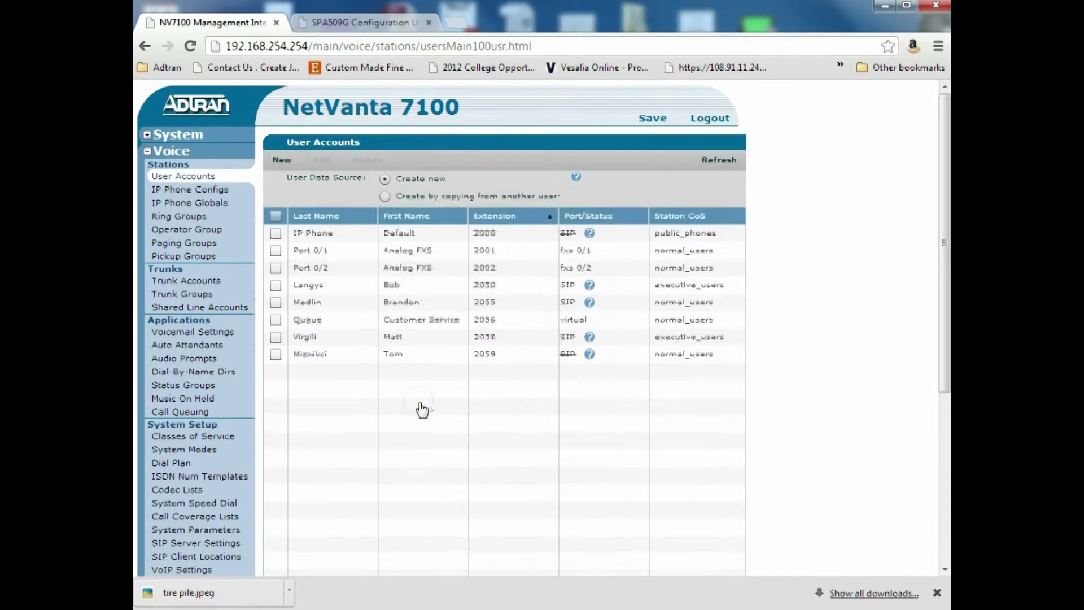
click(371, 305)
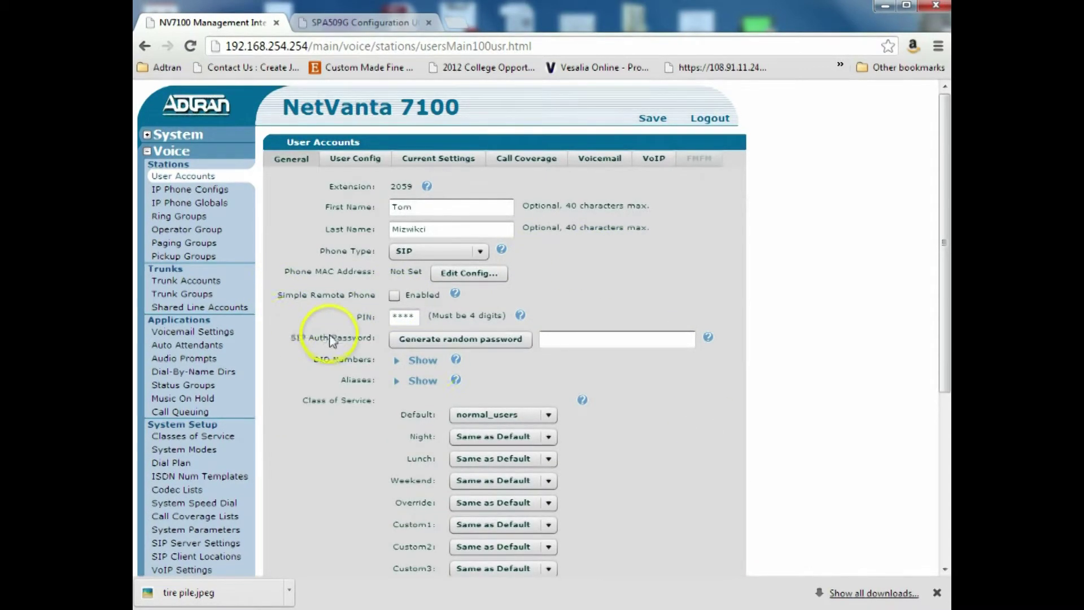
click(516, 341)
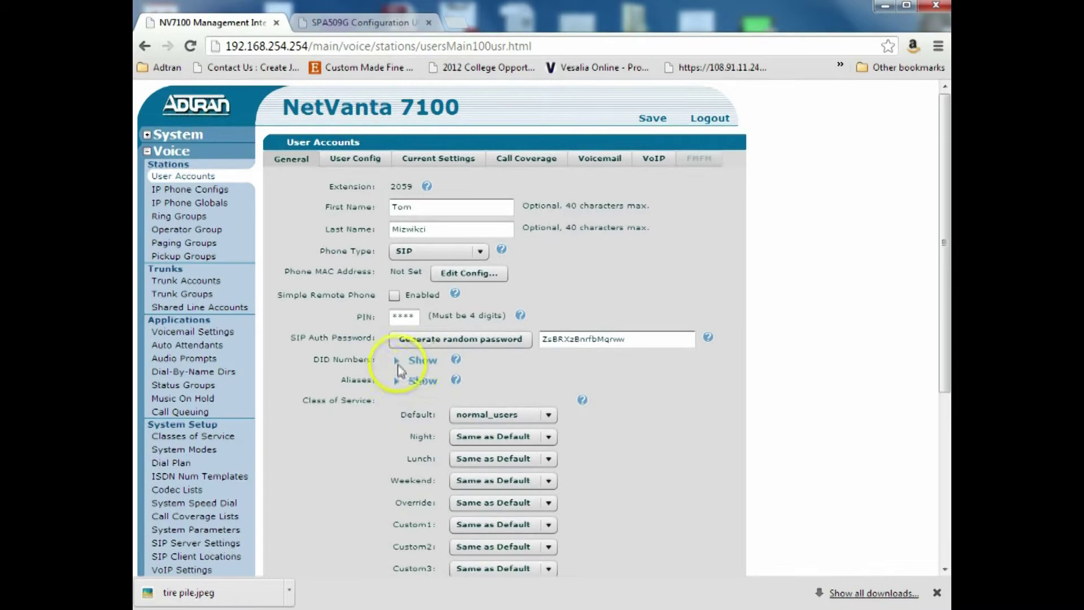
Expand DID Numbers, apply the user's changes, and confirm the SIP password warning.
click(399, 364)
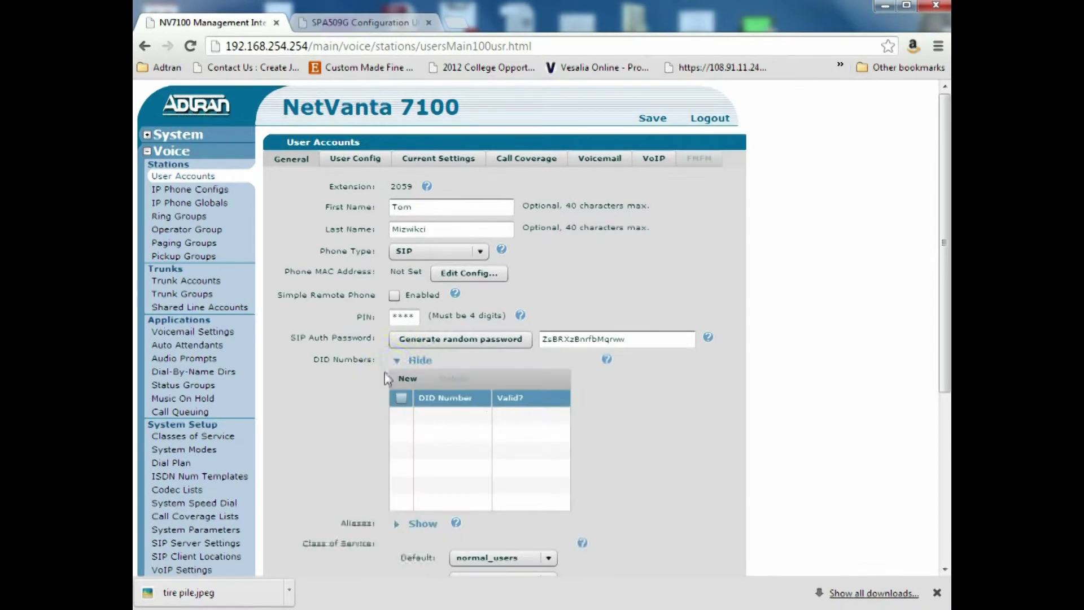
click(415, 380)
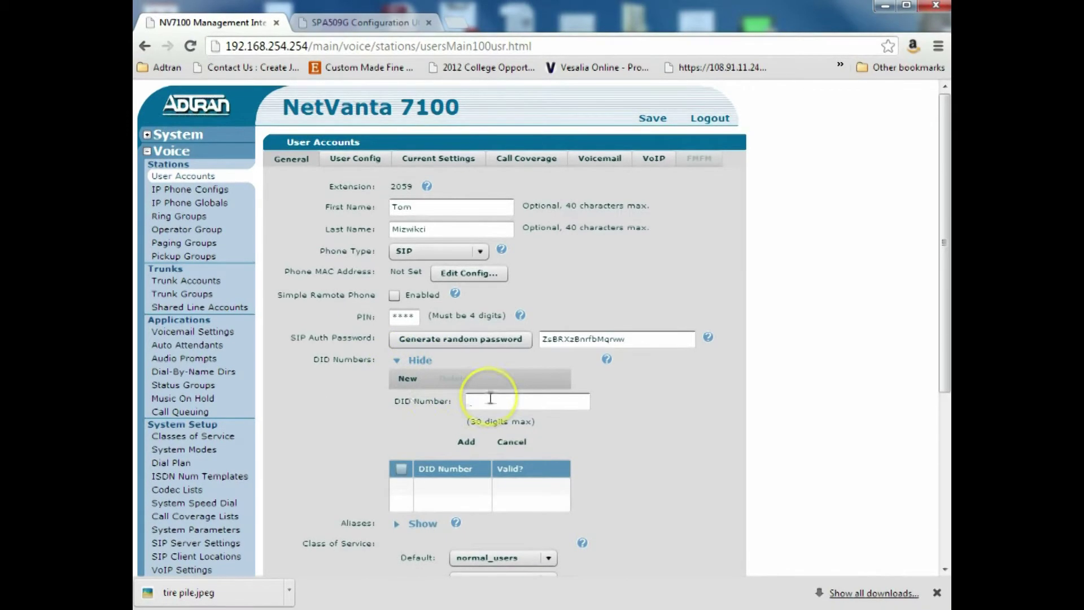
drag(943, 310, 943, 483)
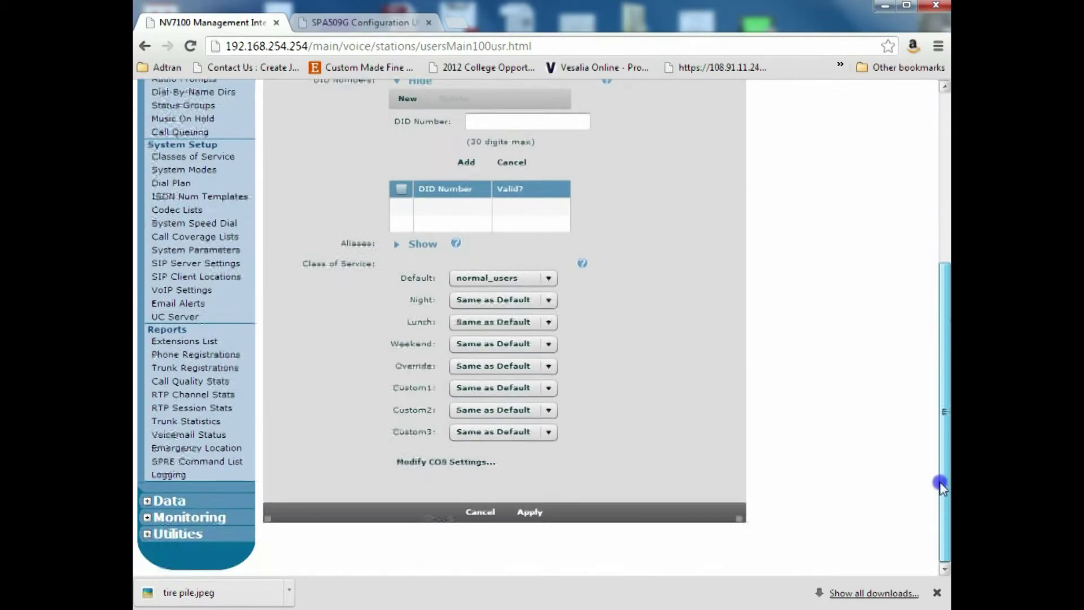
click(532, 512)
click(506, 213)
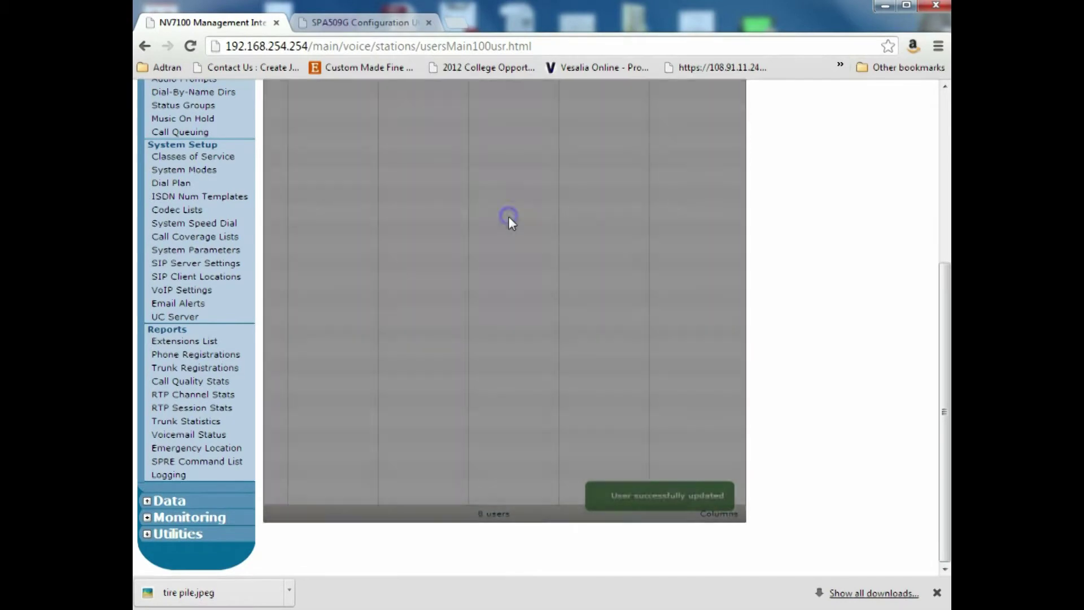
drag(942, 337, 933, 156)
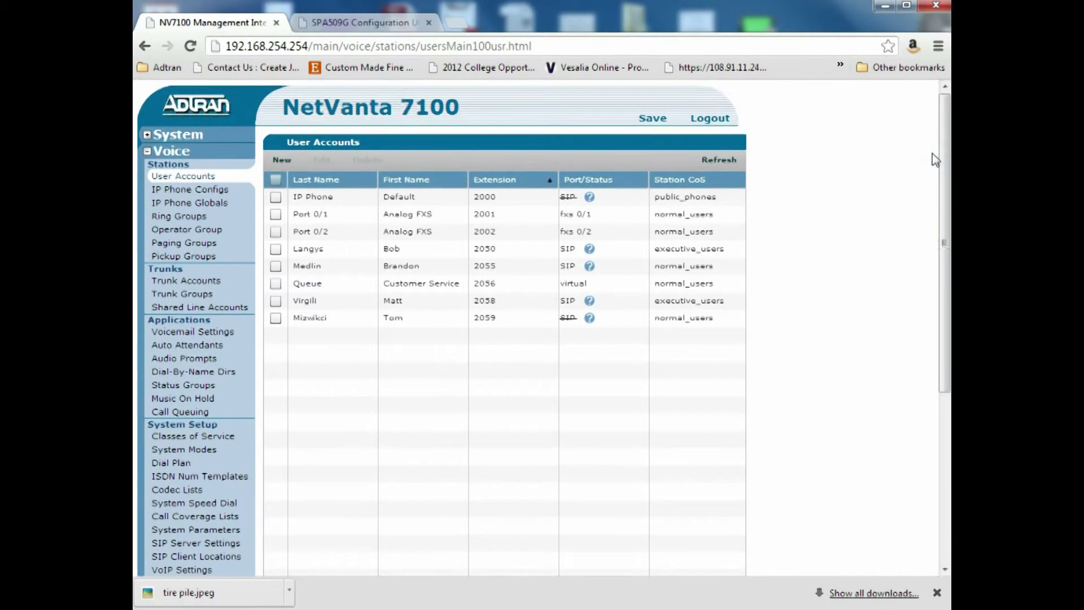